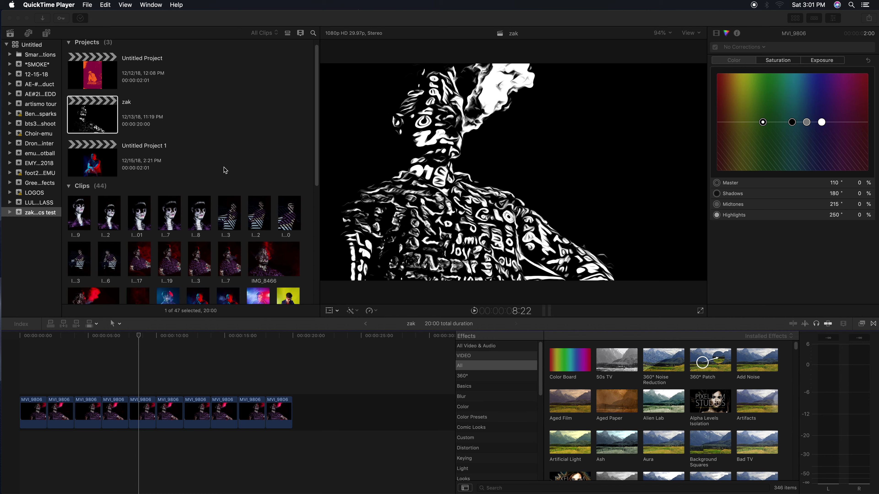
# Step: Bring the Final Cut Pro window forward and dismiss the File > New menu unused
pyautogui.click(86, 6)
pyautogui.click(251, 89)
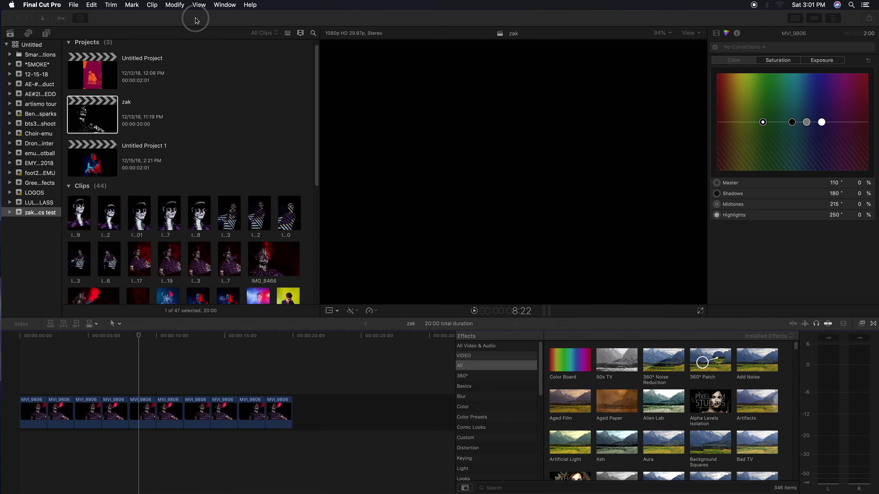
pyautogui.click(78, 5)
pyautogui.moveTo(156, 15)
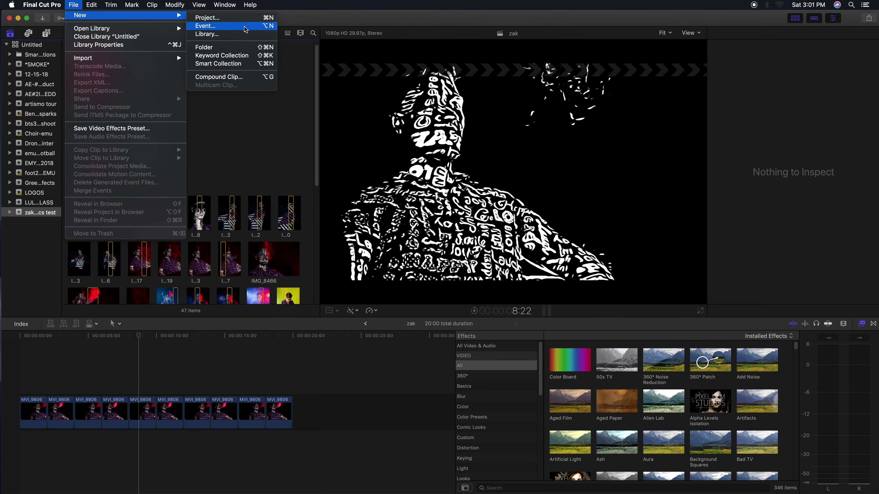
pyautogui.click(210, 150)
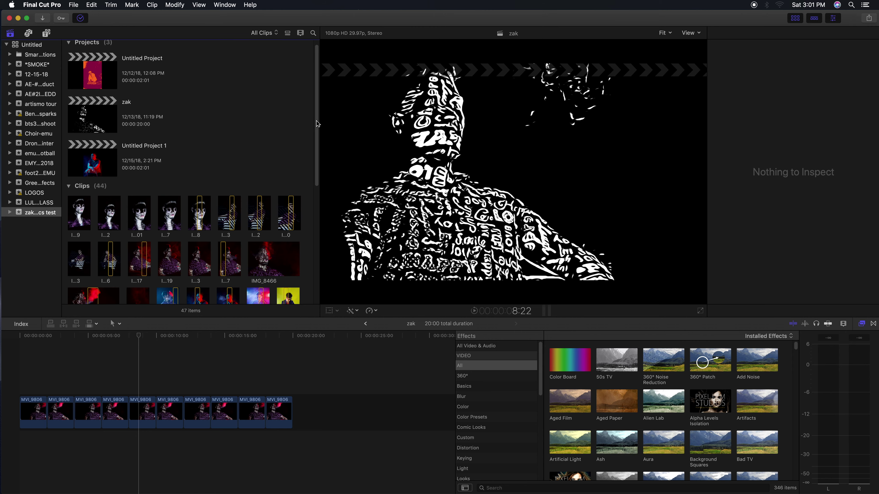
pyautogui.moveTo(317, 122); pyautogui.dragTo(269, 79)
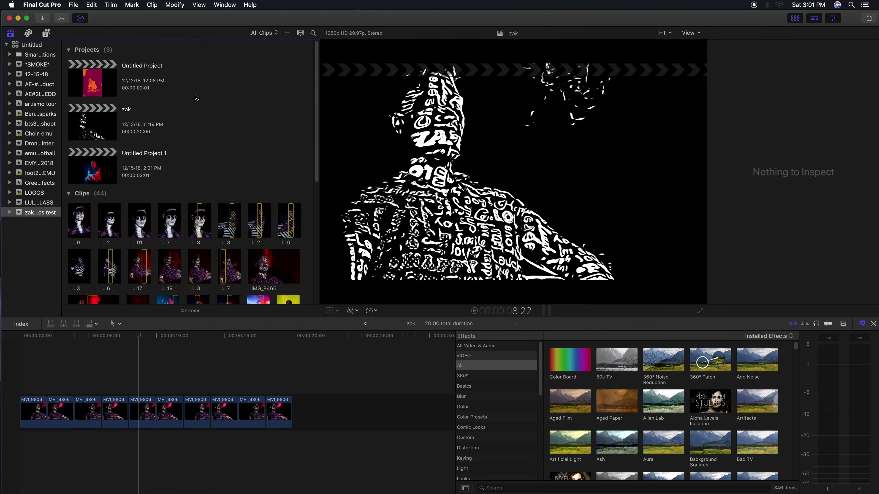
# Step: Create a project named 'test' with automatic settings in the zak pics test event
pyautogui.click(75, 4)
pyautogui.moveTo(103, 16)
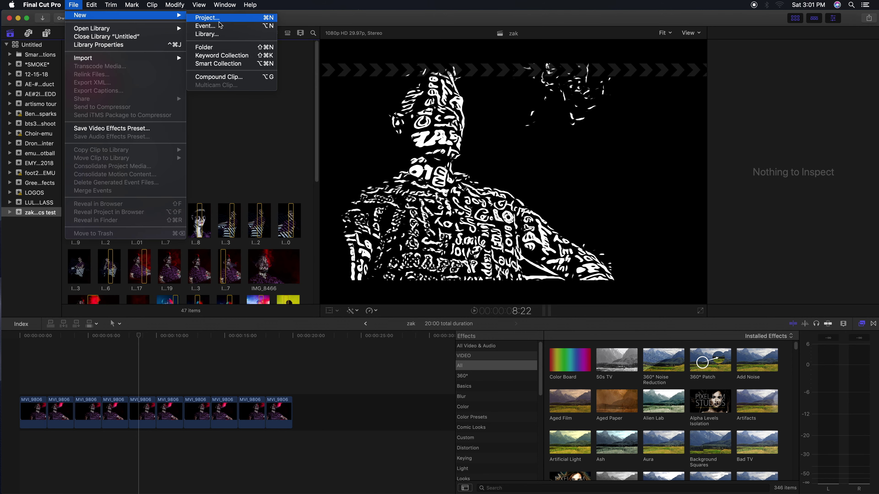
pyautogui.click(225, 17)
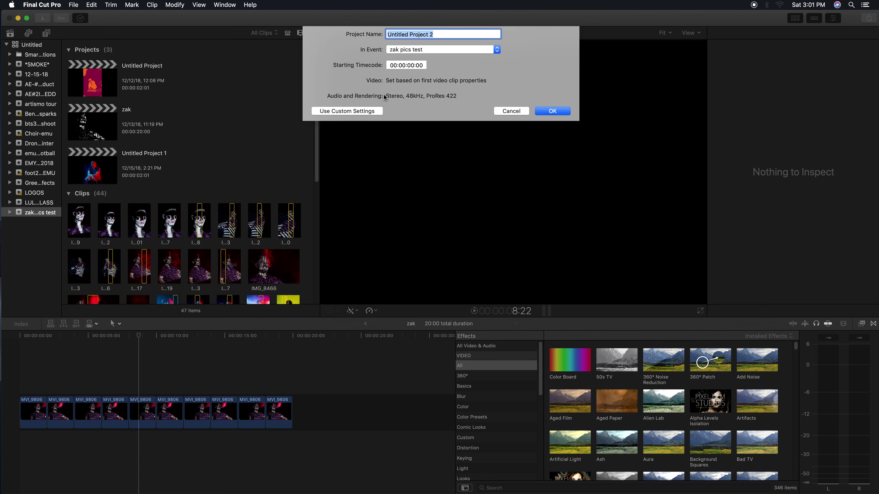
pyautogui.click(363, 111)
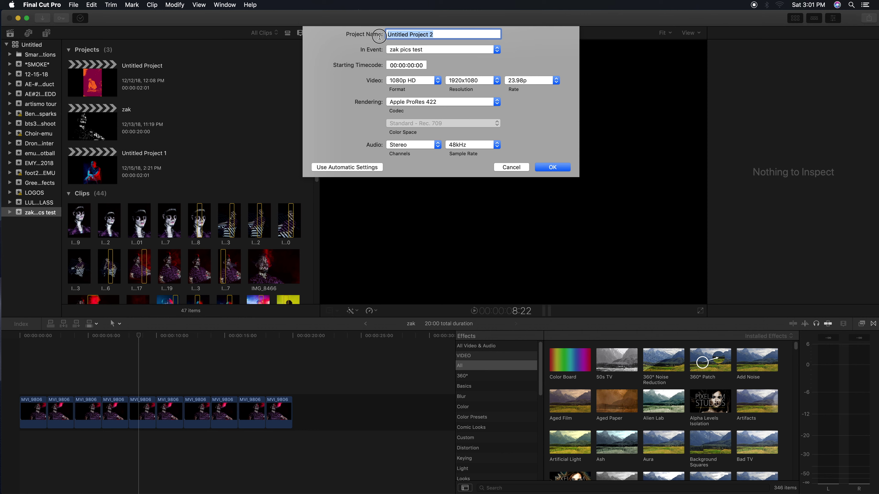
pyautogui.write('test')
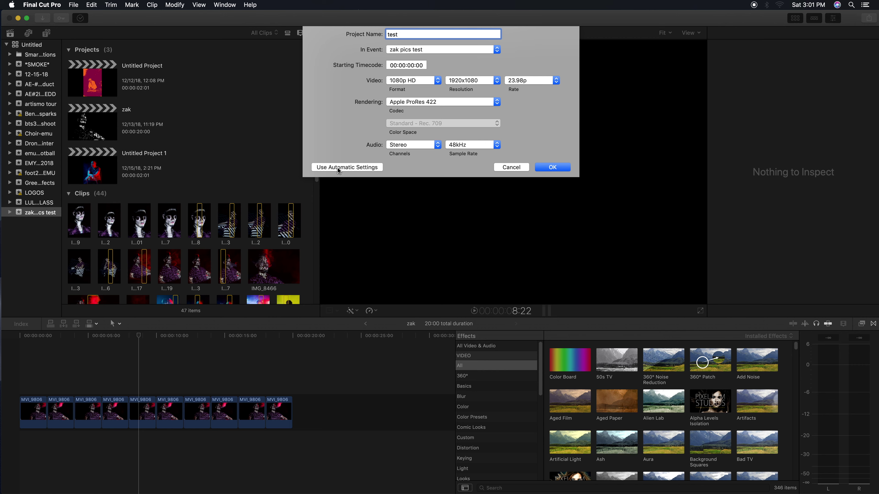
pyautogui.click(356, 170)
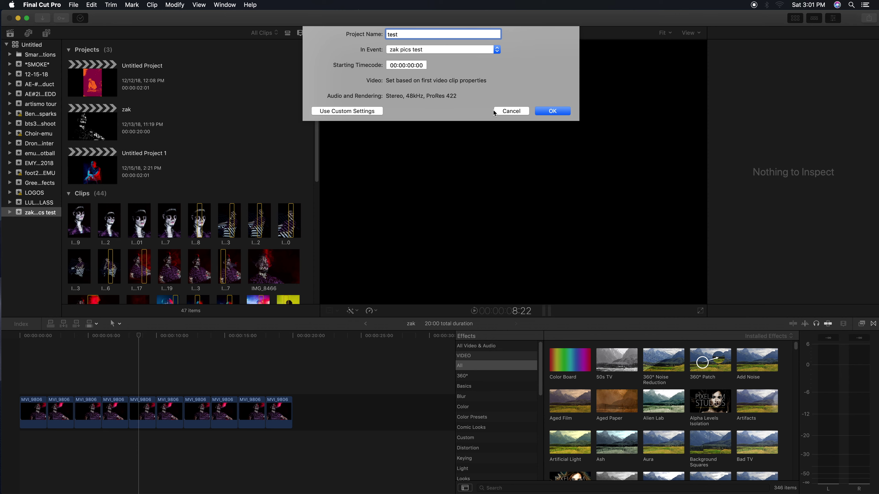
pyautogui.click(546, 111)
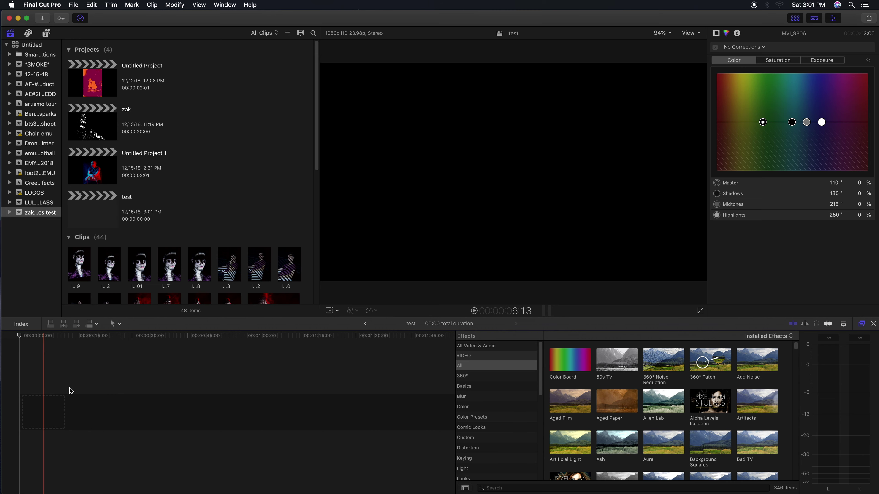
# Step: Scroll the clip browser and select the IMG_8555 portrait of the man on the chair
pyautogui.moveTo(315, 162); pyautogui.dragTo(324, 250)
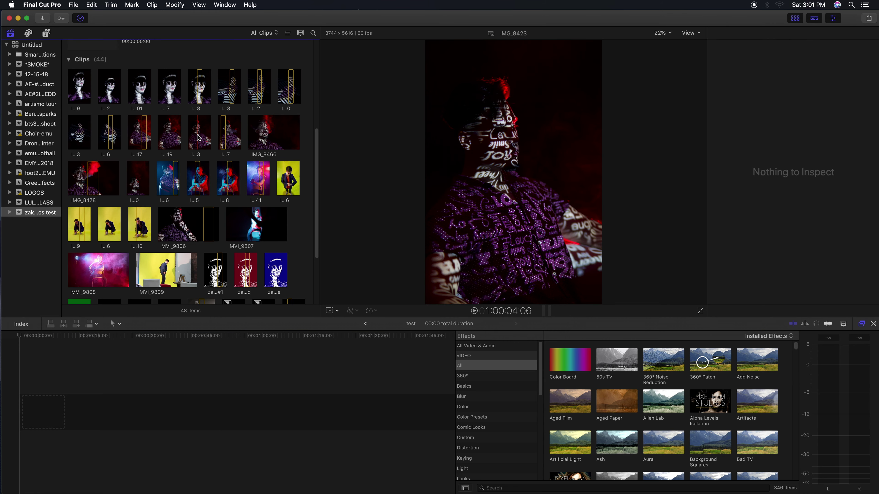
pyautogui.rightClick(309, 110)
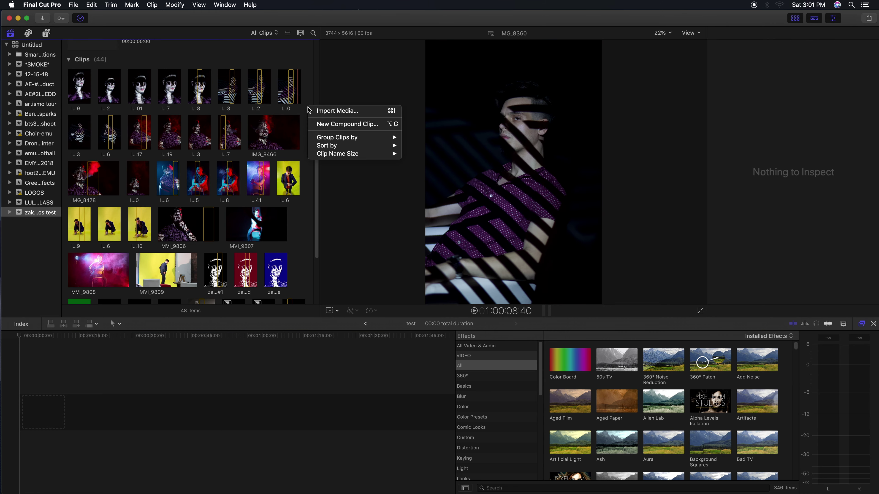
pyautogui.click(311, 92)
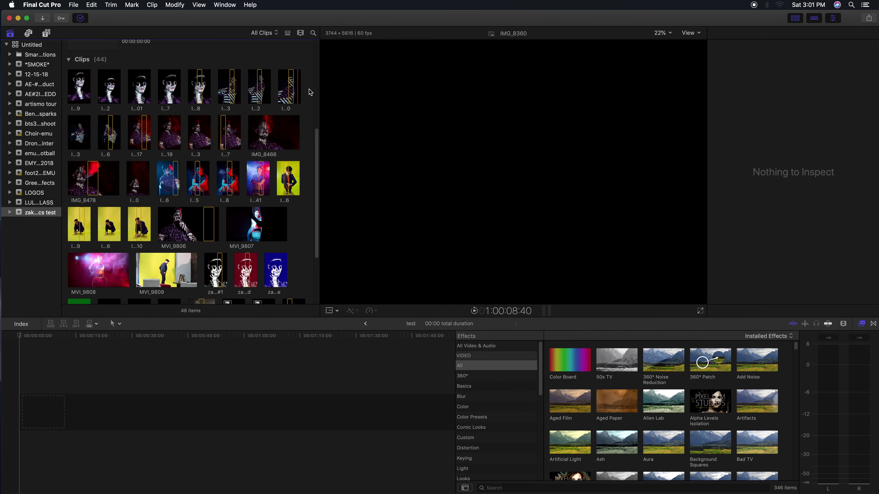
pyautogui.click(74, 5)
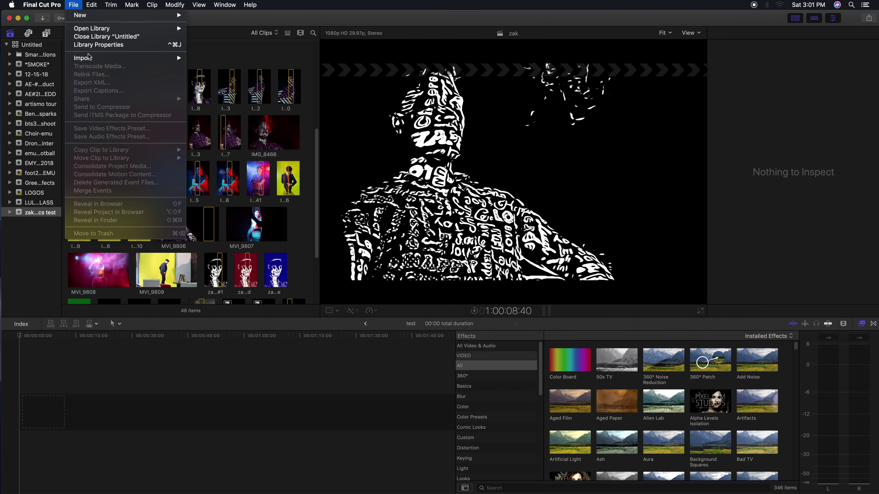
pyautogui.moveTo(135, 61)
pyautogui.click(310, 111)
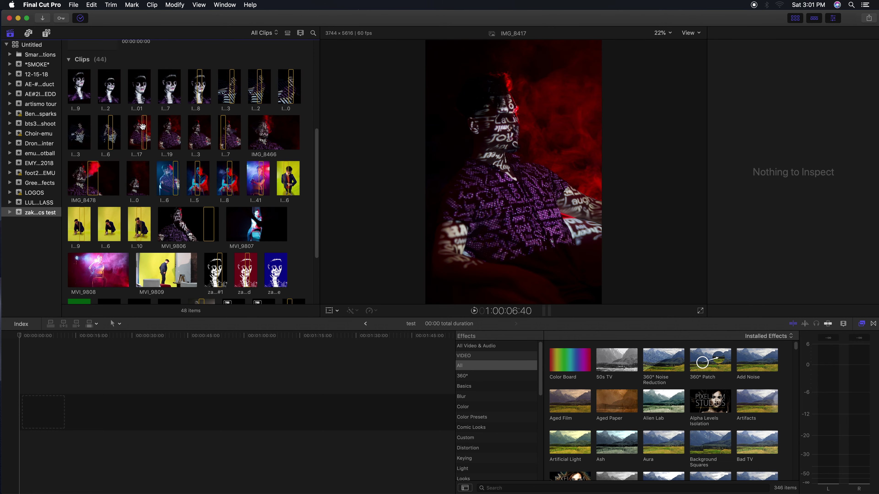
pyautogui.click(197, 179)
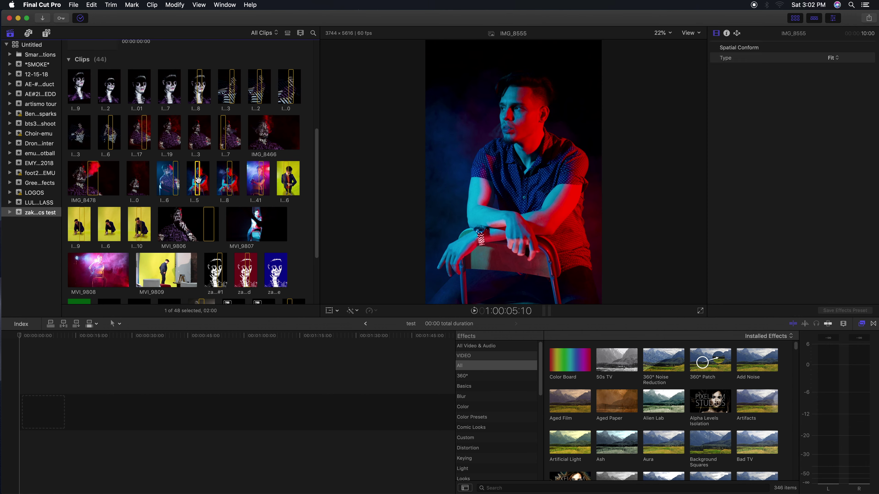
pyautogui.click(198, 179)
# Step: Drop IMG_8555 into the timeline and set the project to a Custom 3744×5616 format
pyautogui.moveTo(198, 179); pyautogui.dragTo(86, 412)
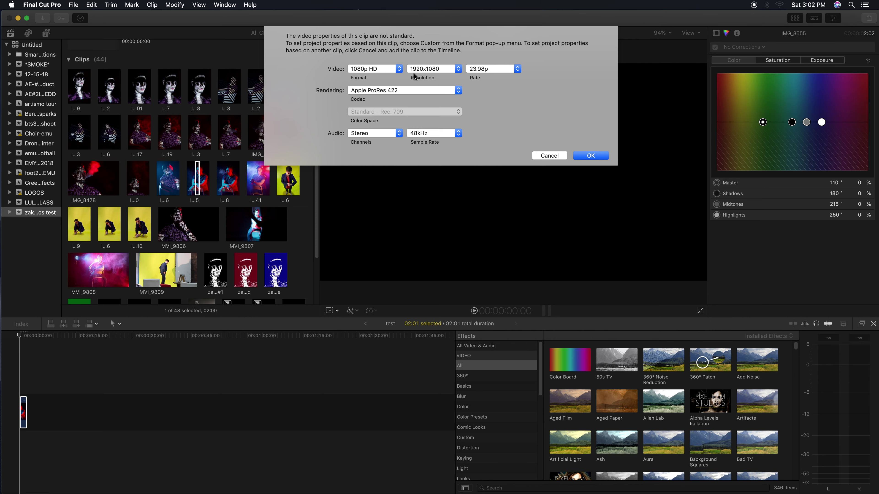
pyautogui.click(400, 70)
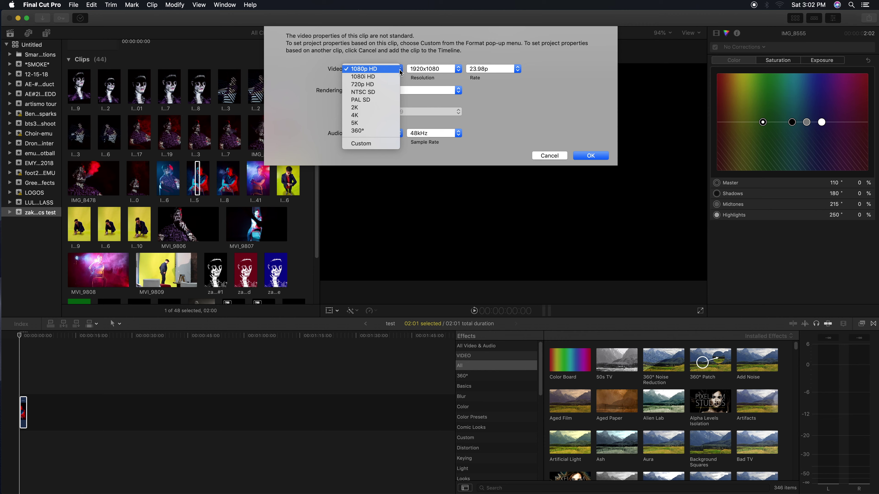
pyautogui.click(327, 80)
pyautogui.click(399, 69)
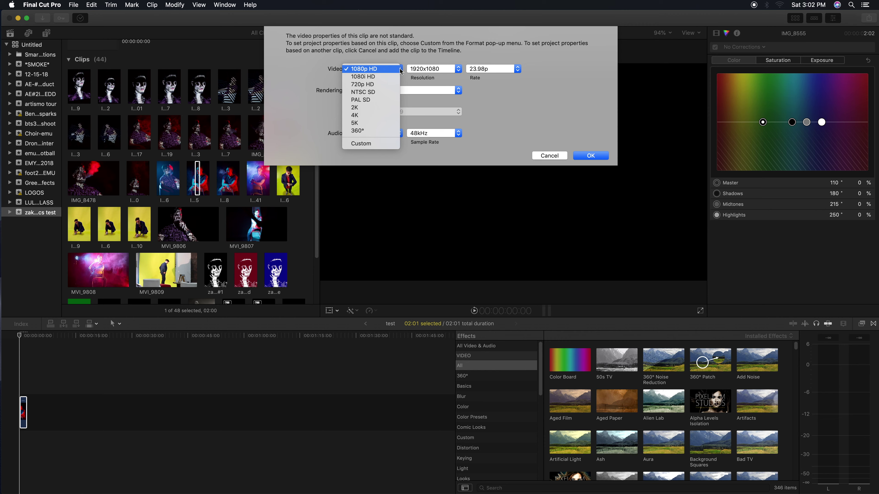
pyautogui.click(361, 143)
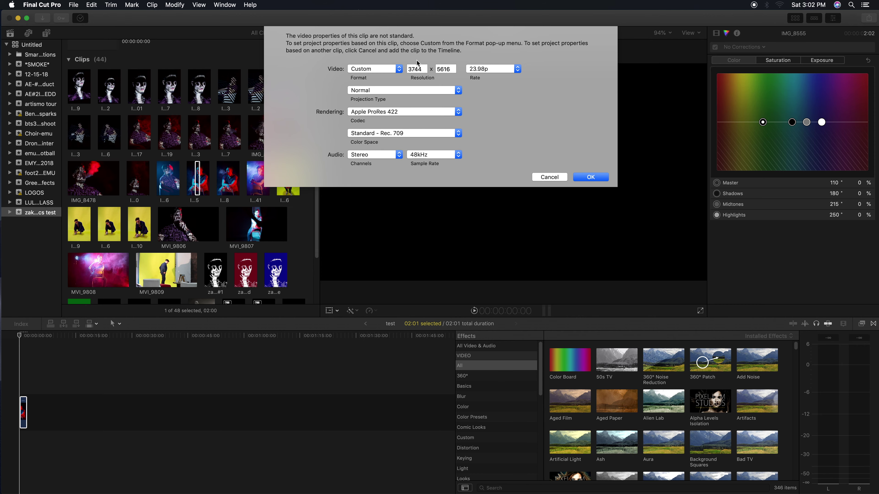
pyautogui.doubleClick(412, 70)
pyautogui.doubleClick(447, 69)
pyautogui.click(593, 177)
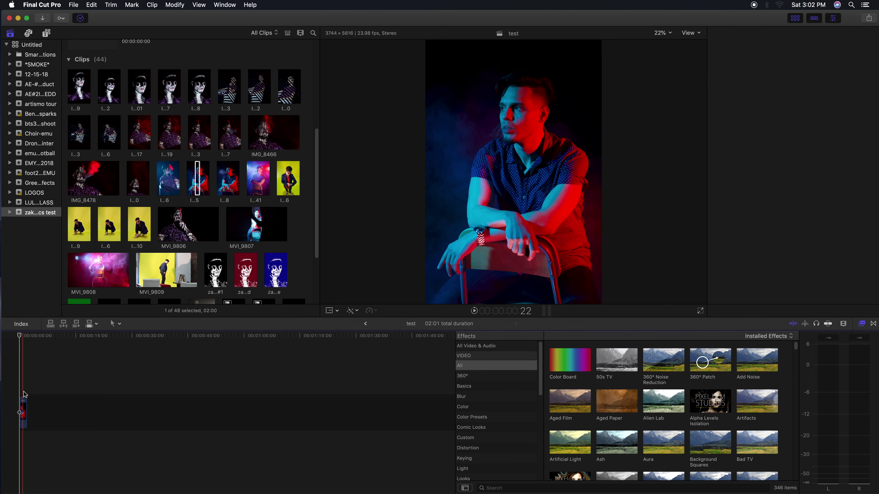
# Step: Select the IMG_8555 clip in the timeline to show its Color Board
pyautogui.click(24, 410)
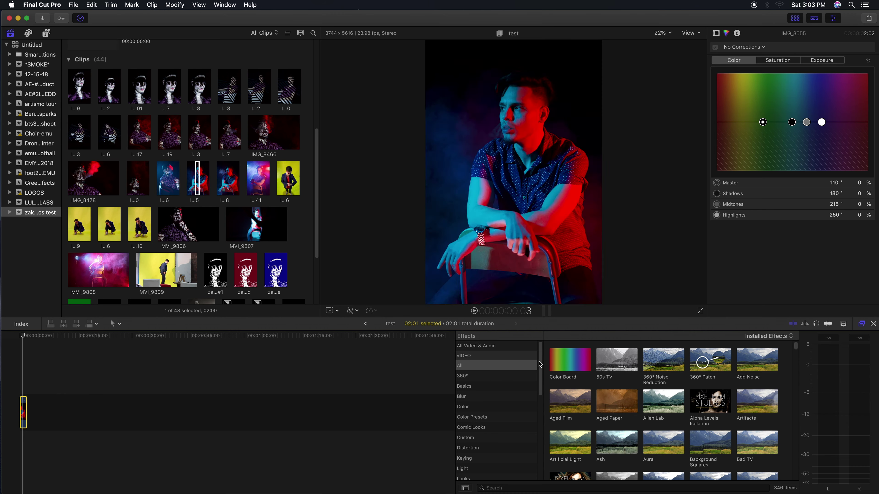
# Step: Browse the Effects list, then show the portrait clip's Video inspector properties
pyautogui.moveTo(794, 349)
pyautogui.mouseDown()
pyautogui.moveTo(795, 366)
pyautogui.moveTo(795, 349)
pyautogui.mouseUp()
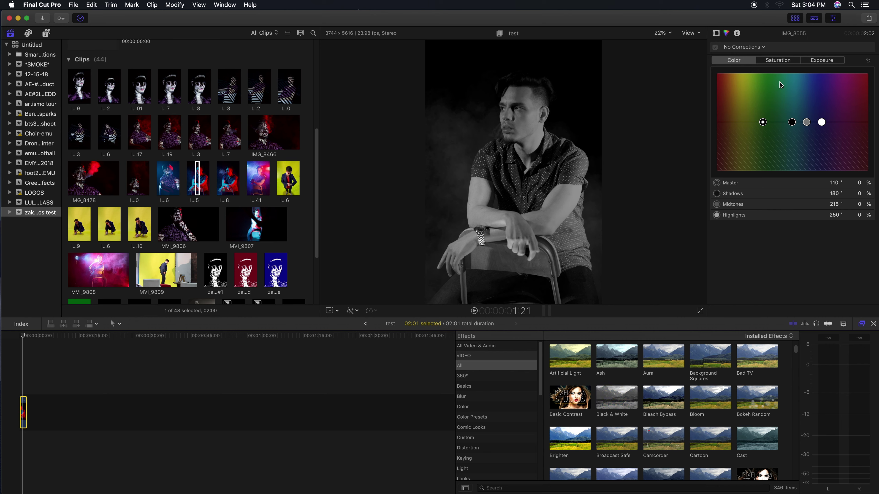
pyautogui.click(716, 33)
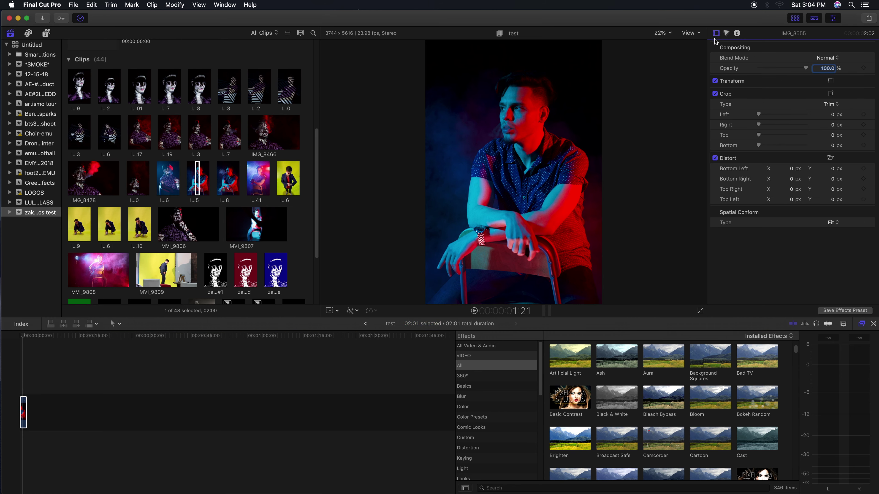
# Step: Undo a trial green tint on the Color Board and leave Exposure shadows at 0%
pyautogui.click(726, 34)
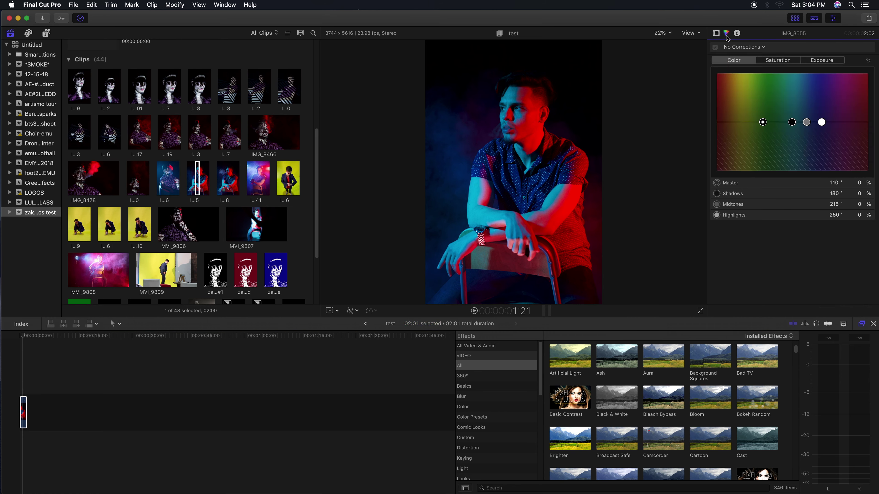
pyautogui.moveTo(763, 122); pyautogui.dragTo(786, 127)
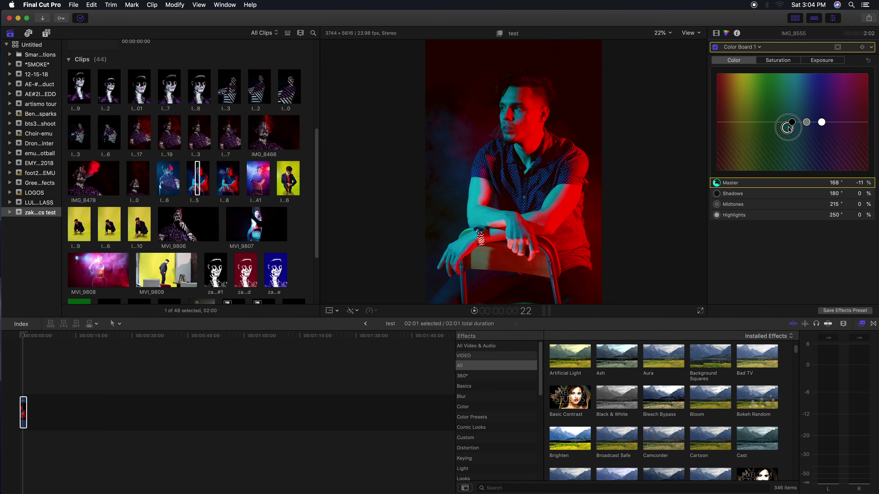
pyautogui.press('super+z')
pyautogui.click(820, 62)
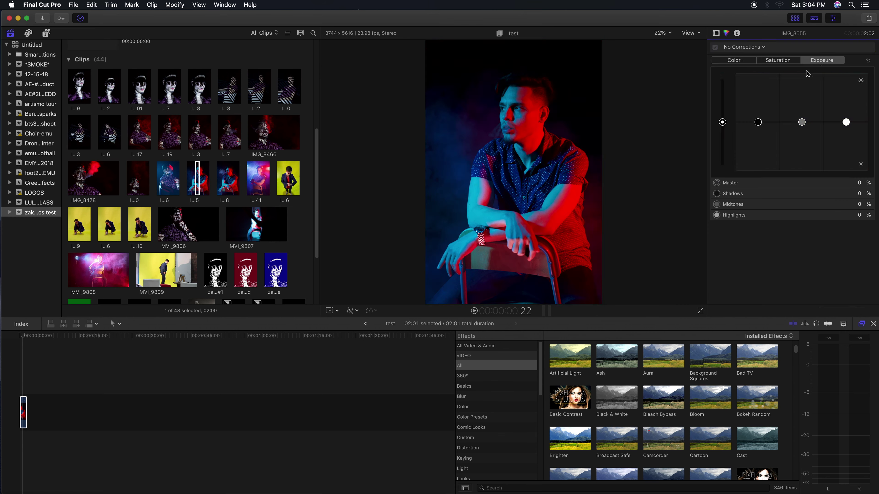
pyautogui.moveTo(759, 126)
pyautogui.mouseDown()
pyautogui.moveTo(761, 152)
pyautogui.moveTo(758, 122)
pyautogui.mouseUp()
# Step: Add a Color Curves correction, pulling the Luma curve down and the Red curve up
pyautogui.click(763, 47)
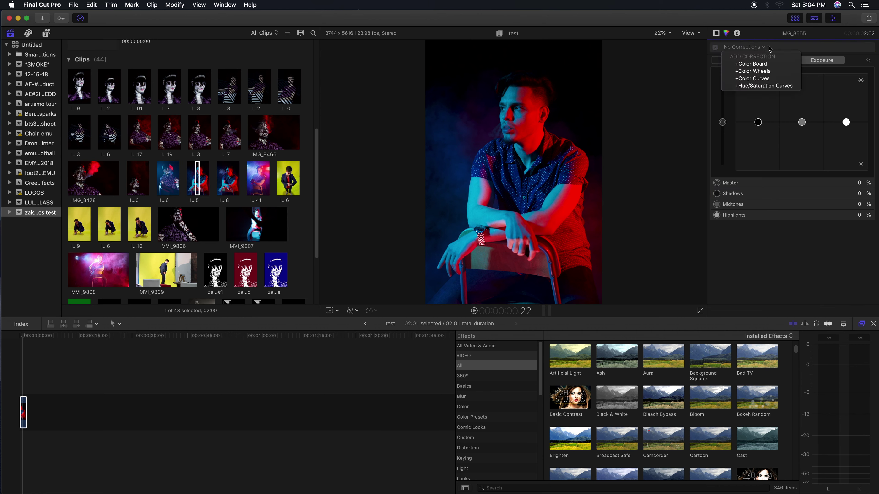
pyautogui.click(763, 79)
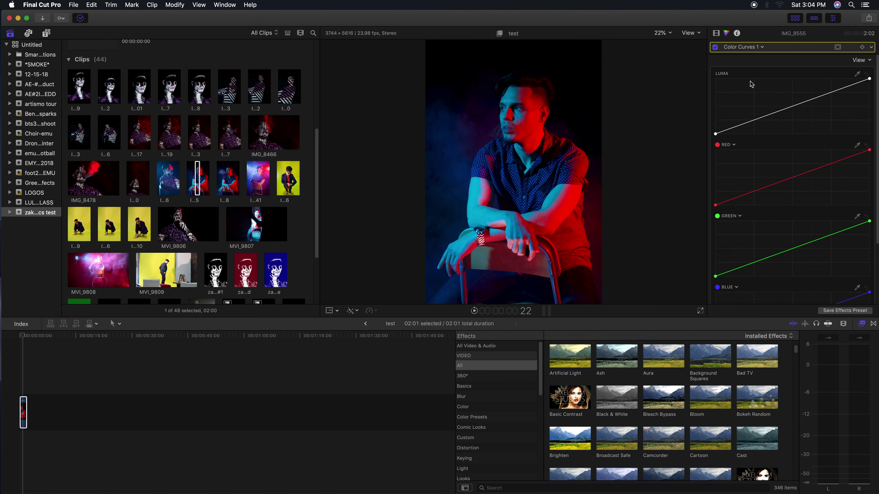
pyautogui.moveTo(792, 108); pyautogui.dragTo(791, 112)
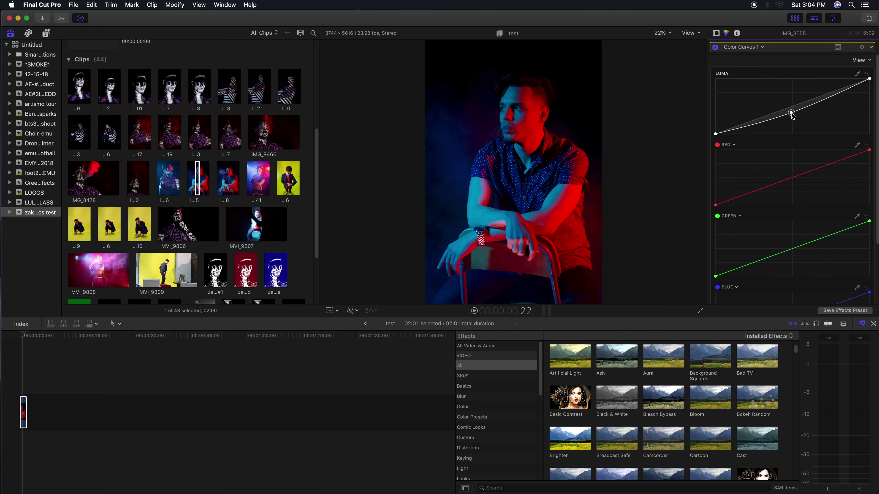
pyautogui.moveTo(797, 173); pyautogui.dragTo(773, 195)
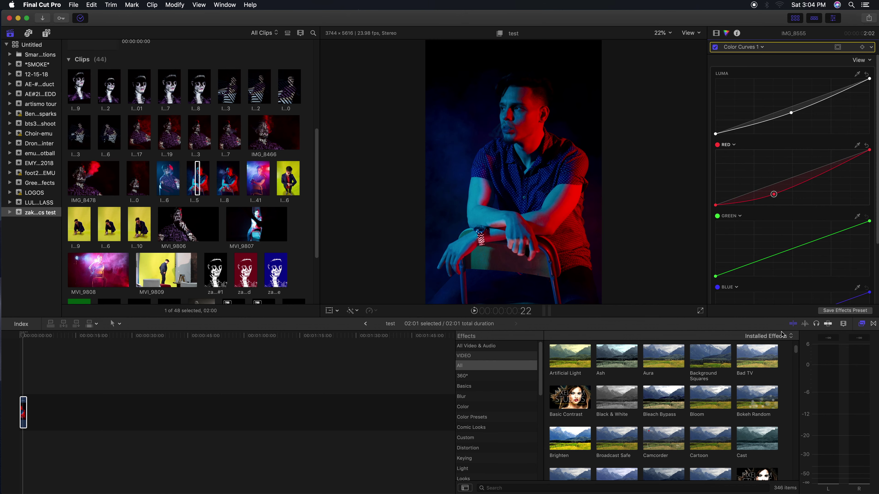
pyautogui.scroll(-2, 796, 353)
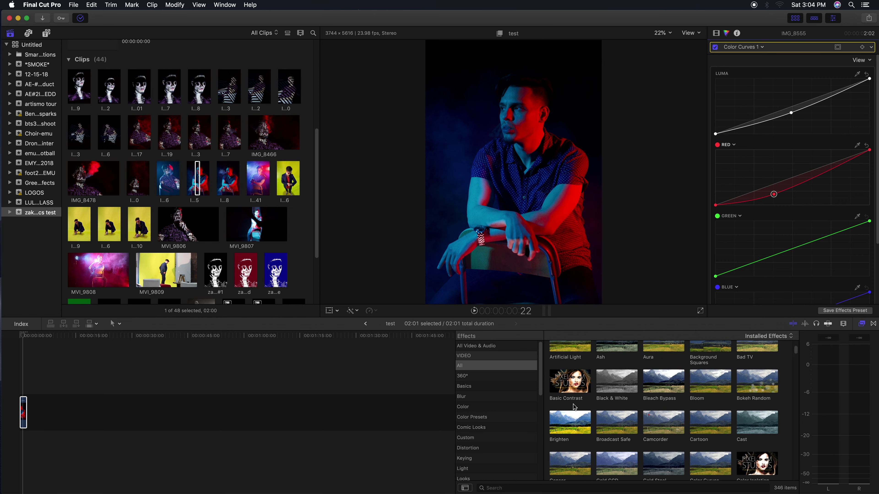
pyautogui.moveTo(542, 379); pyautogui.dragTo(538, 408)
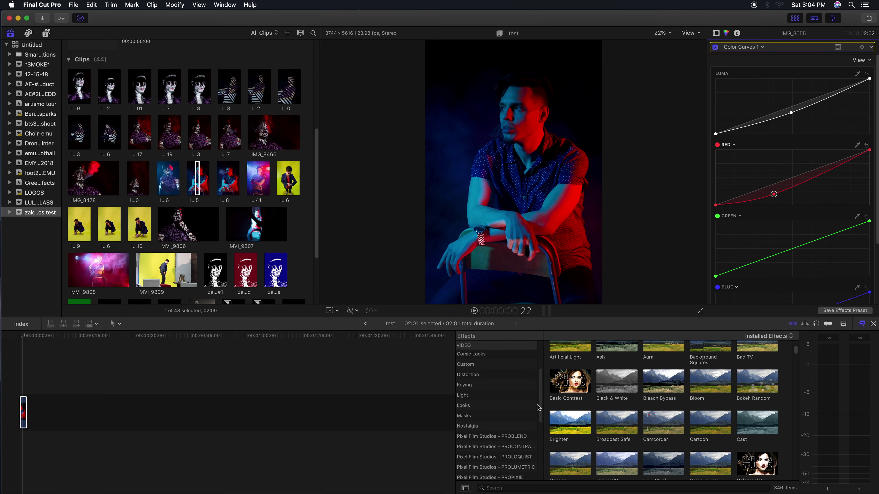
pyautogui.moveTo(316, 213); pyautogui.dragTo(319, 242)
pyautogui.click(274, 229)
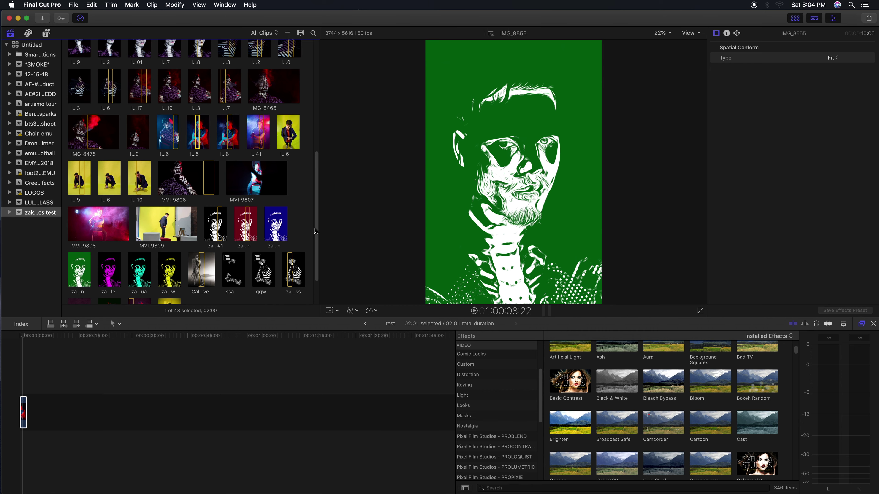
pyautogui.moveTo(314, 225); pyautogui.dragTo(315, 251)
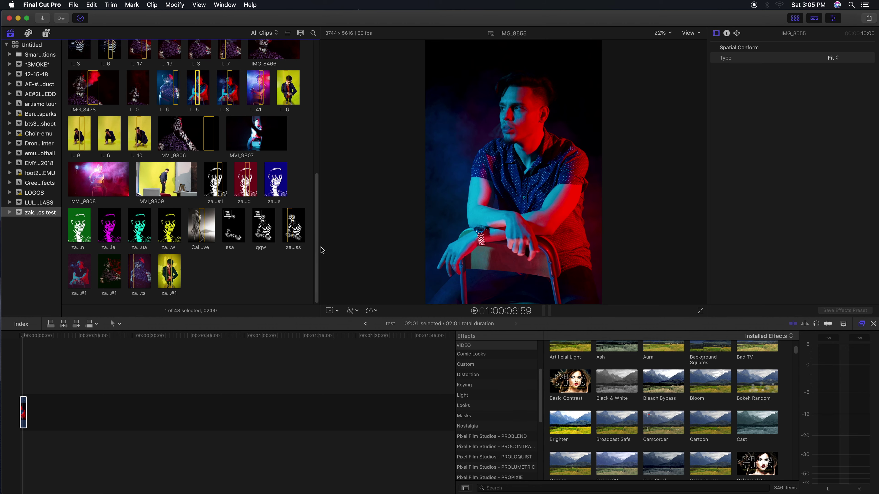
pyautogui.scroll(3, 294, 236)
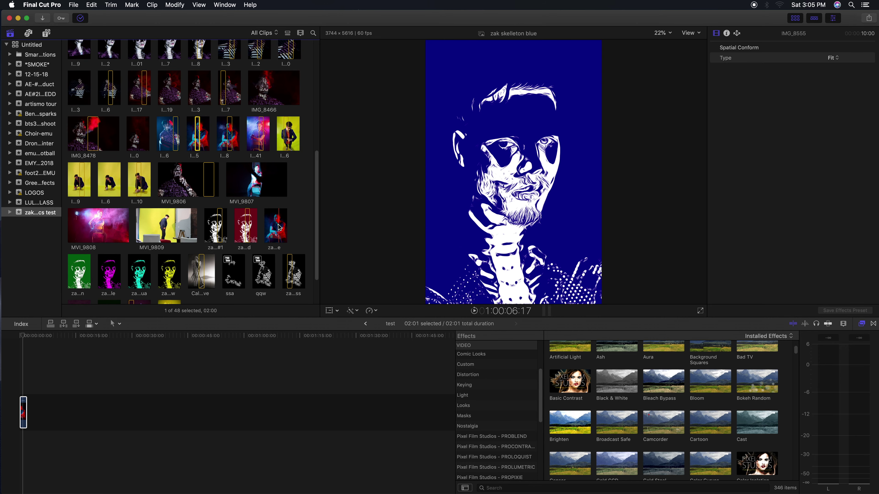
pyautogui.scroll(10, 314, 170)
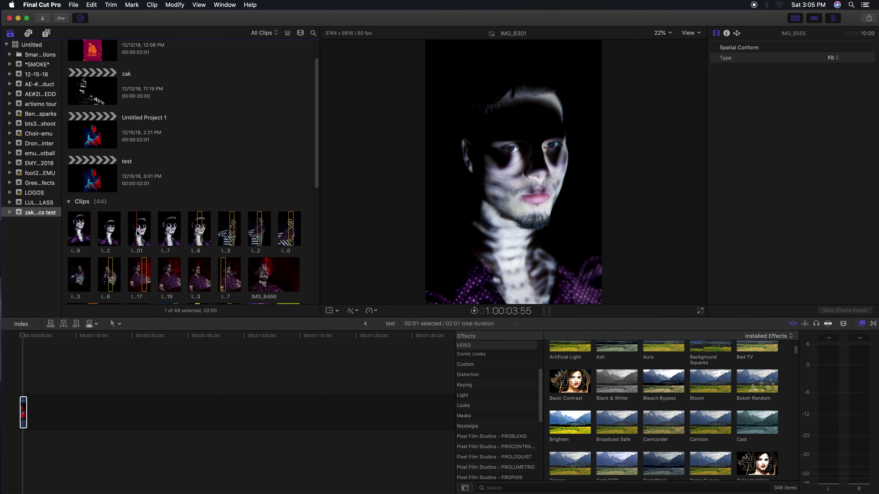
pyautogui.moveTo(314, 139); pyautogui.dragTo(318, 268)
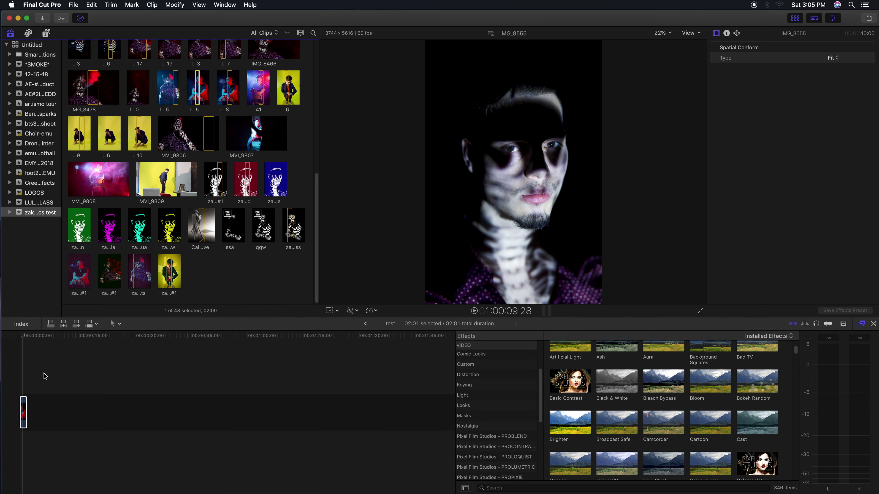
pyautogui.click(23, 398)
pyautogui.click(23, 407)
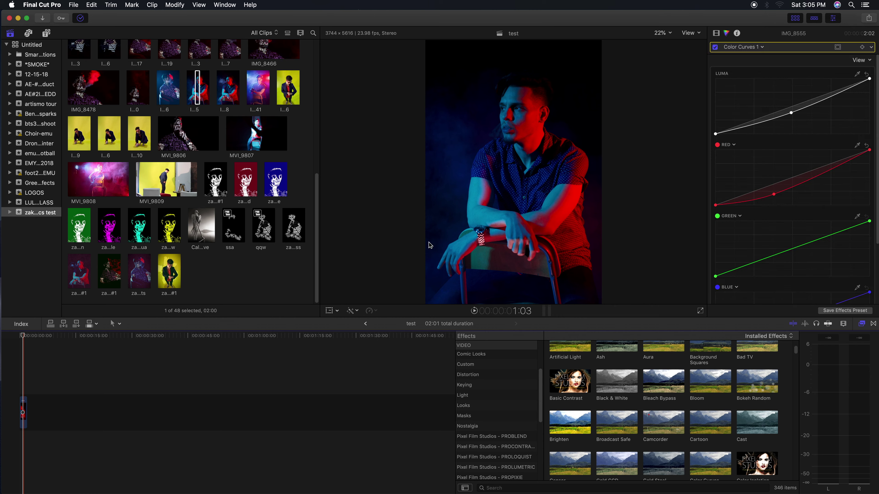
# Step: Select the timeline clip and choose Share > Save Current Frame for a 3744×5616 JPEG
pyautogui.press('super+a')
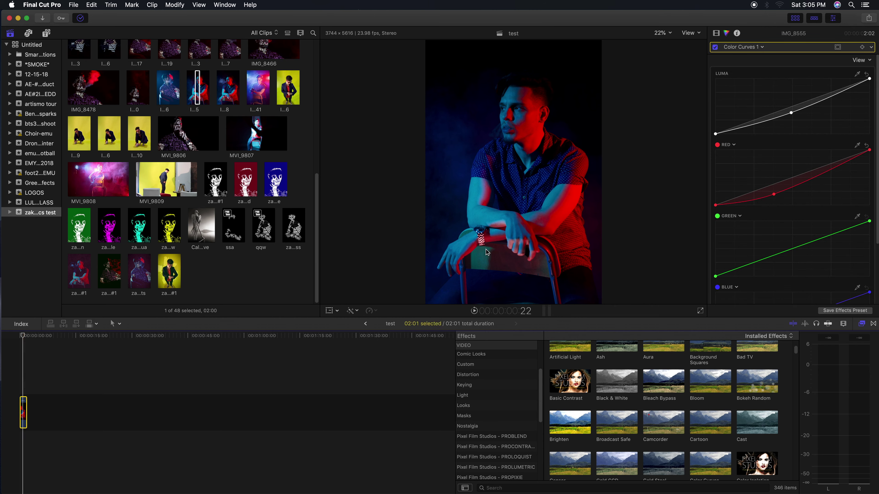
pyautogui.click(71, 7)
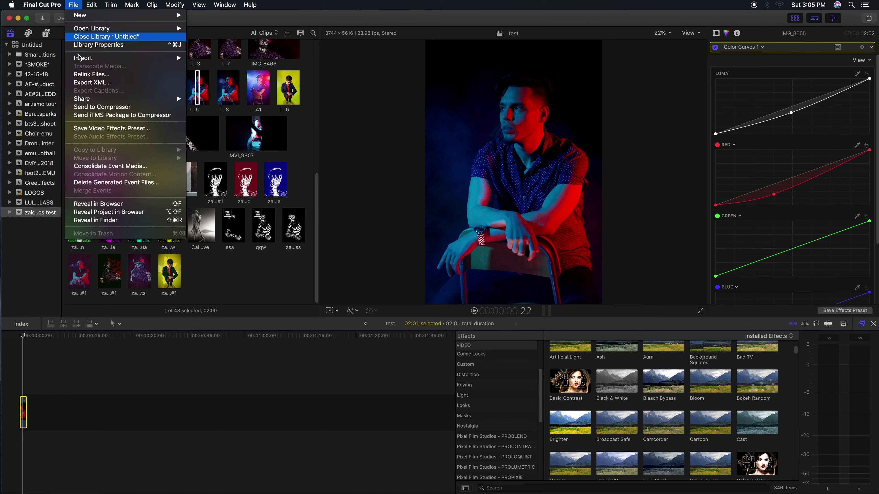
pyautogui.moveTo(130, 99)
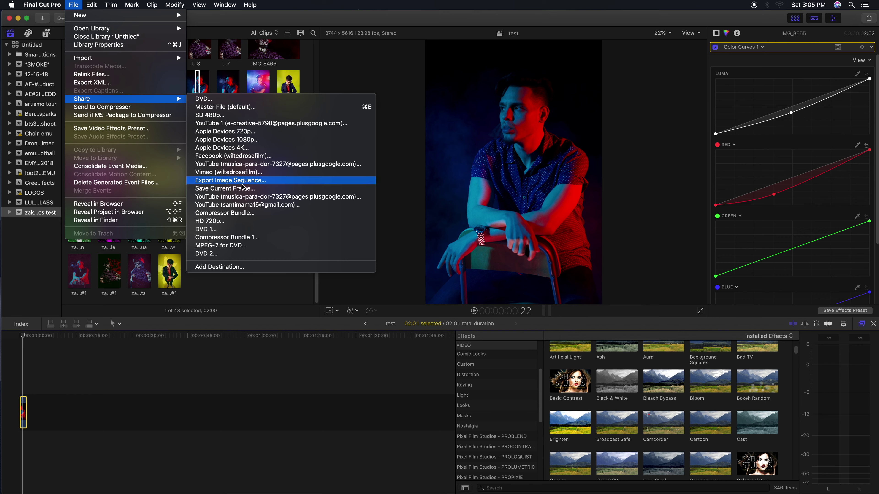
pyautogui.click(251, 191)
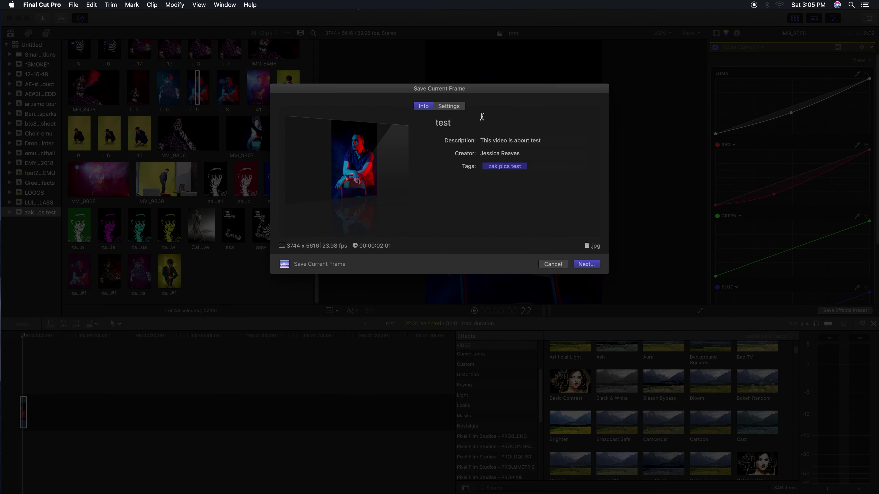
# Step: Keep JPEG Image as the export format, then cancel the save sheet and the export
pyautogui.click(456, 108)
pyautogui.click(585, 142)
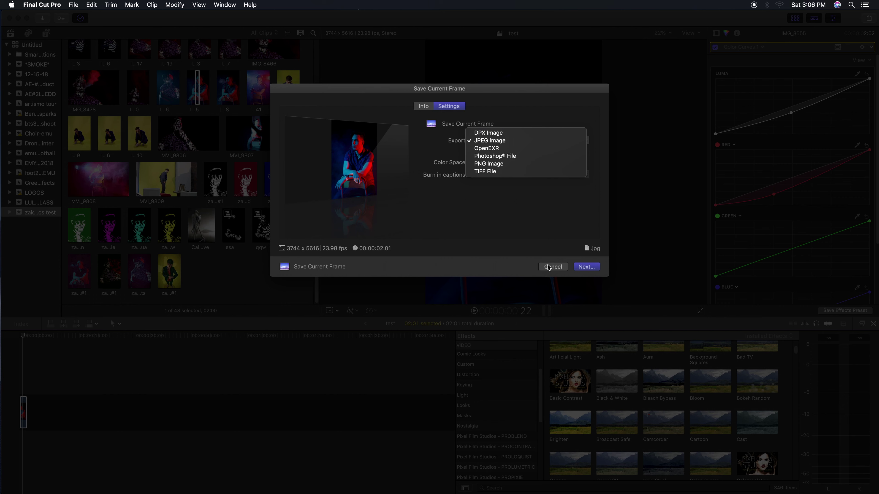
pyautogui.click(511, 143)
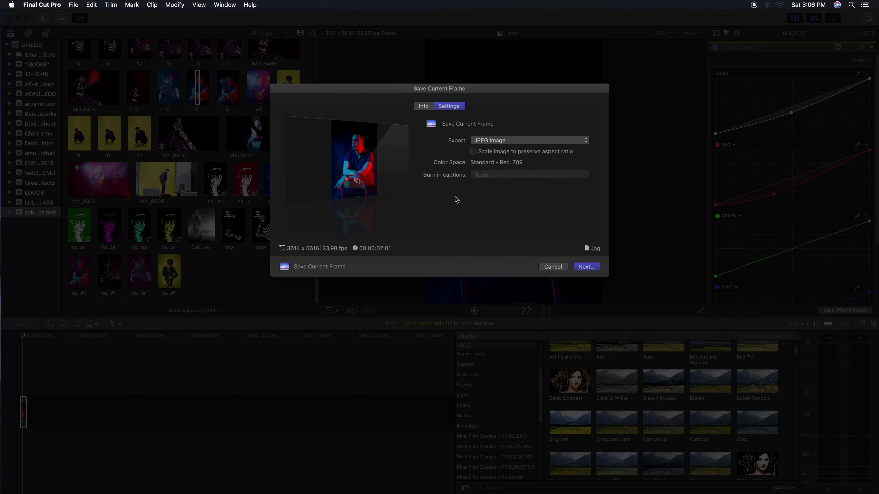
pyautogui.click(581, 268)
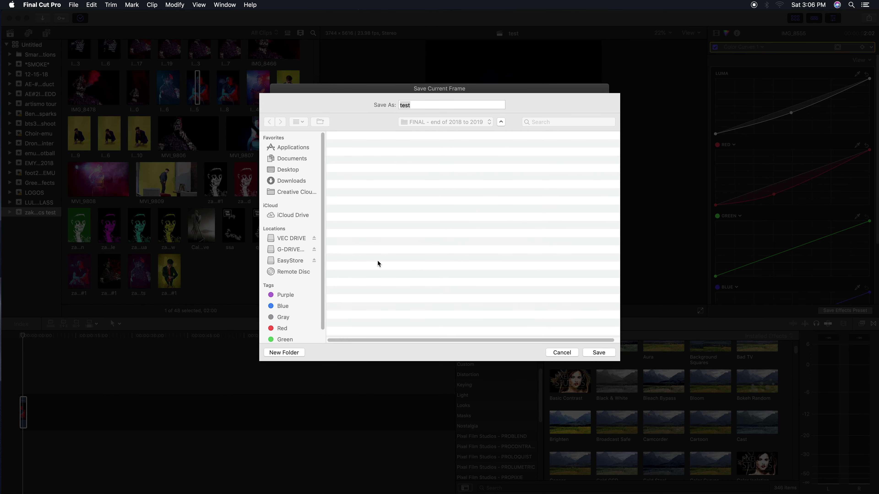
pyautogui.click(367, 105)
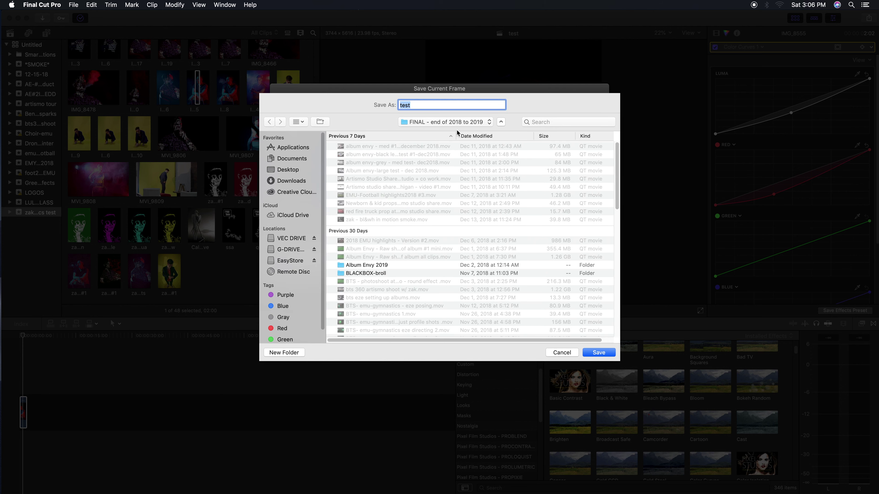
pyautogui.click(569, 353)
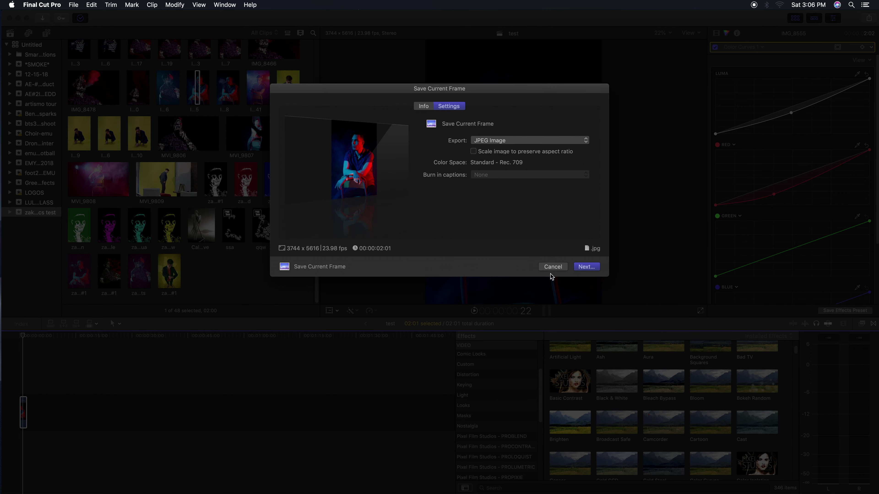
pyautogui.click(554, 267)
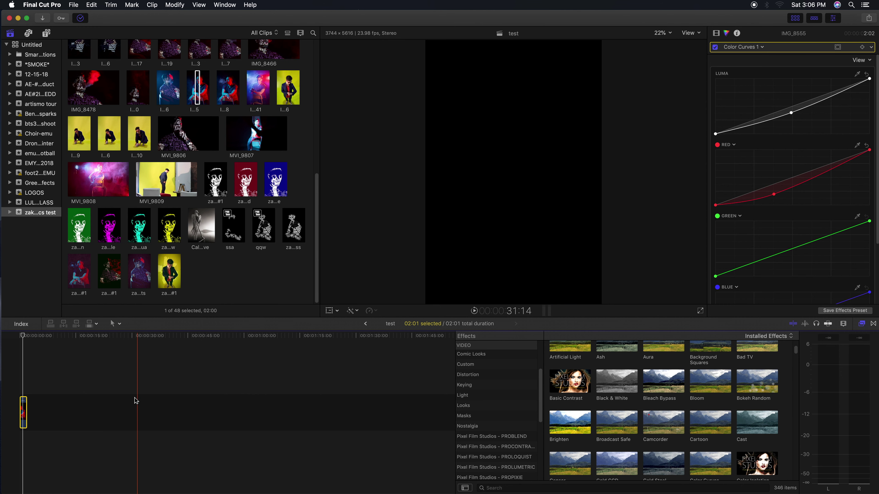
# Step: Reselect the Color Curves–graded portrait clip in the 'test' timeline and park the playhead on it
pyautogui.click(24, 385)
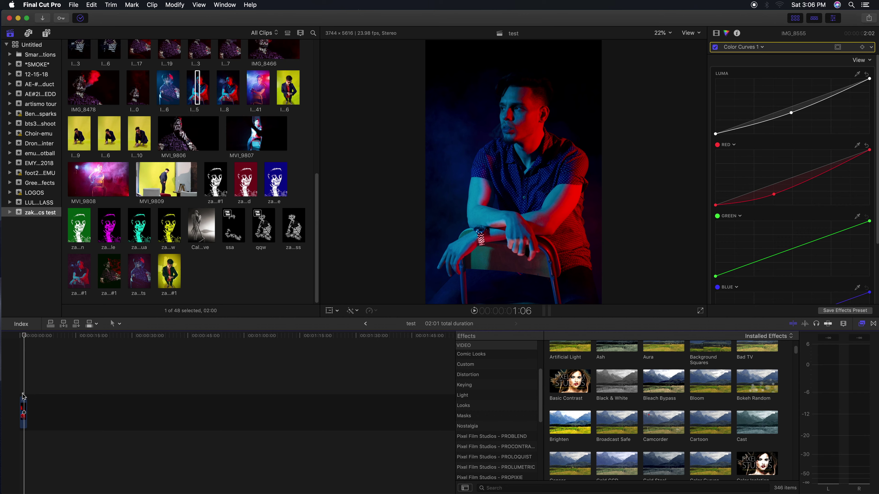
pyautogui.click(21, 408)
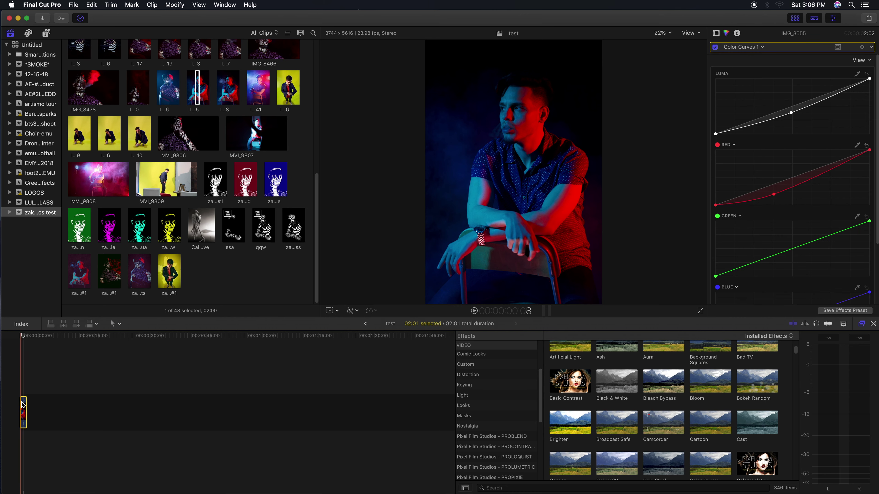
pyautogui.moveTo(316, 277)
pyautogui.mouseDown()
pyautogui.moveTo(314, 254)
pyautogui.moveTo(315, 283)
pyautogui.mouseUp()
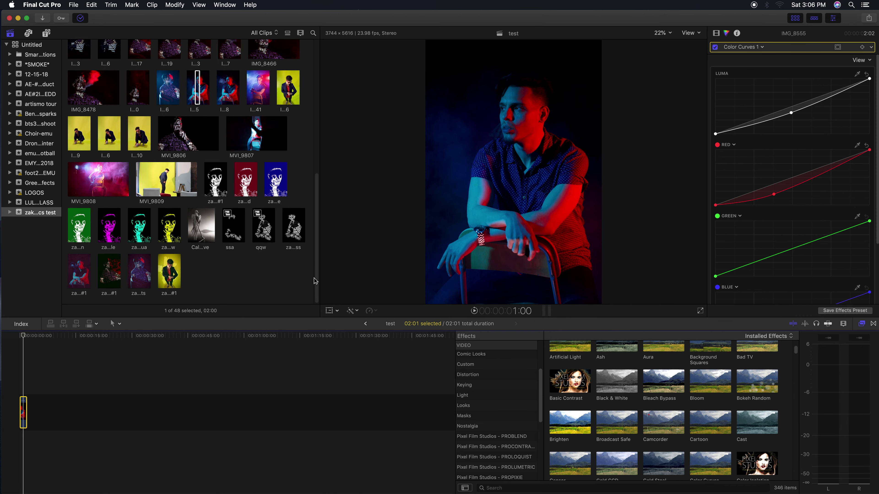